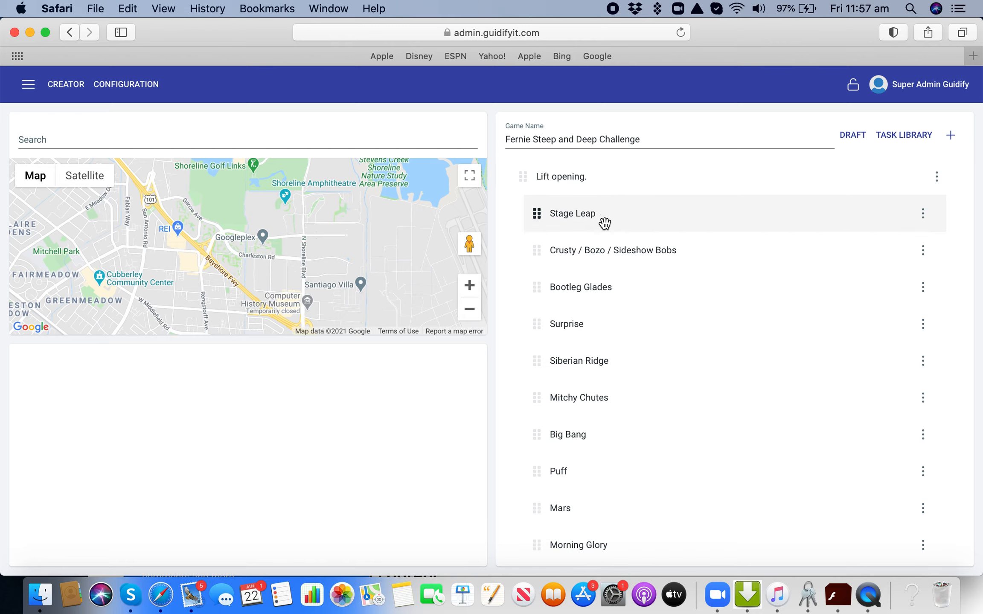
# Review the game's task list and examine the "Selfie with a beer" task's map location, instructions, image and points.
pyautogui.scroll(-10, 596, 328)
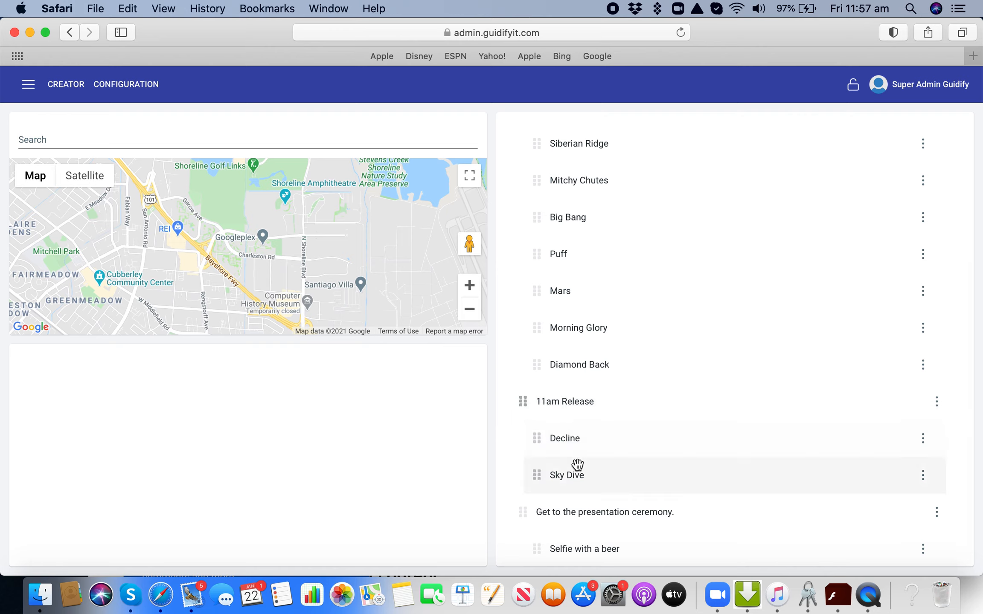
pyautogui.scroll(-1, 602, 517)
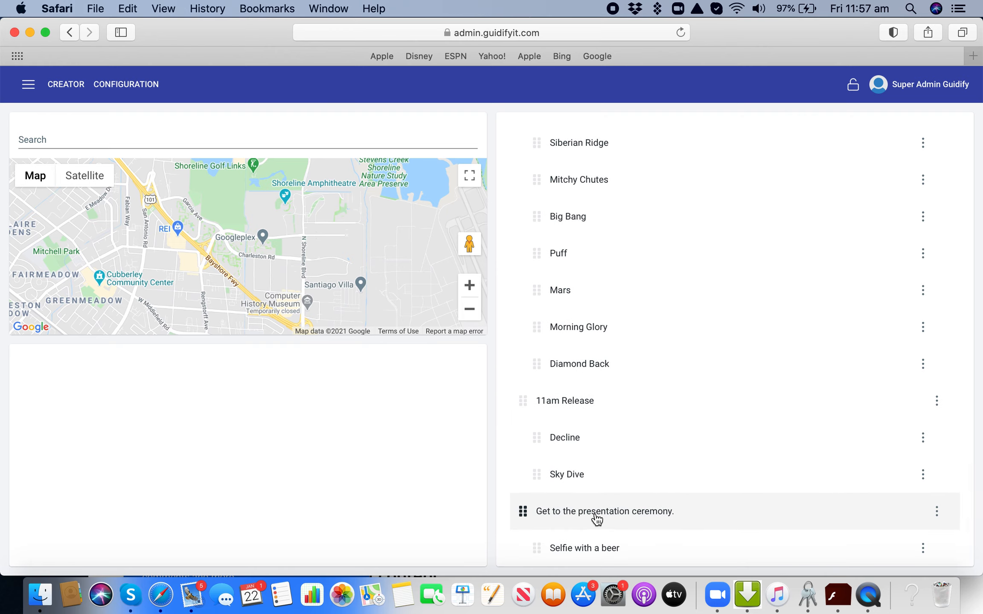
pyautogui.click(605, 548)
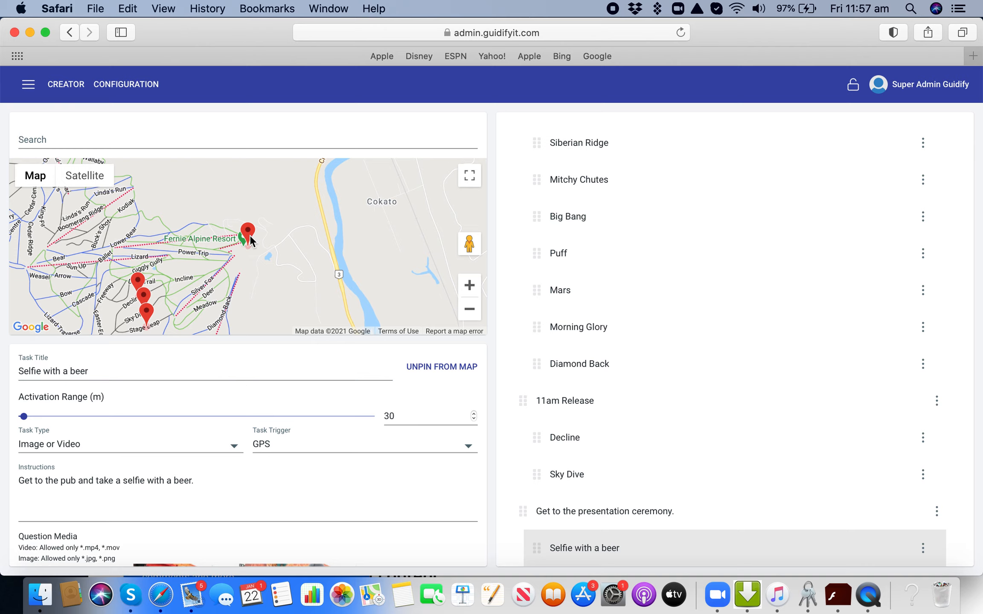
pyautogui.scroll(-5, 172, 397)
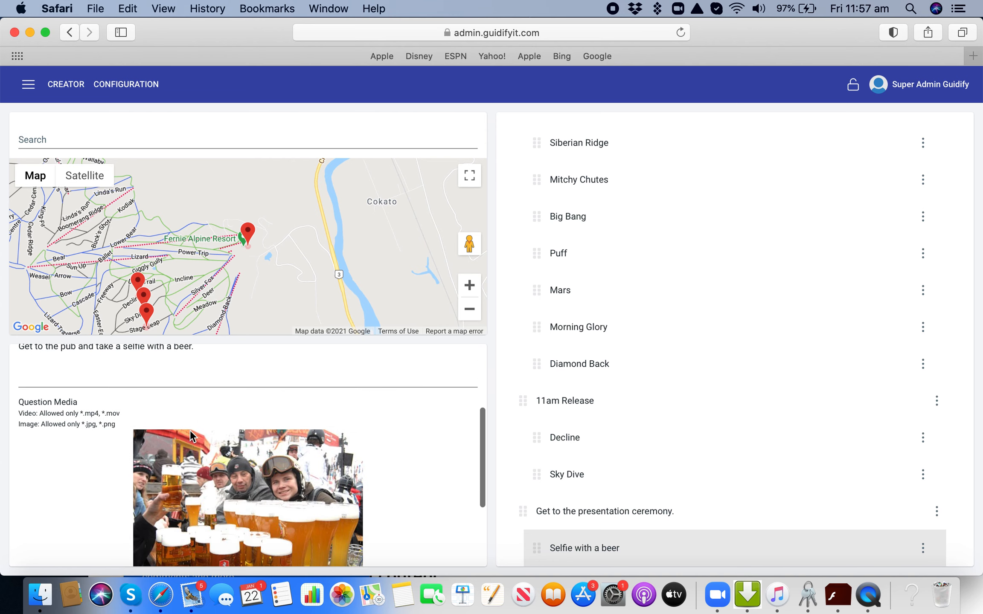
pyautogui.scroll(-2, 225, 495)
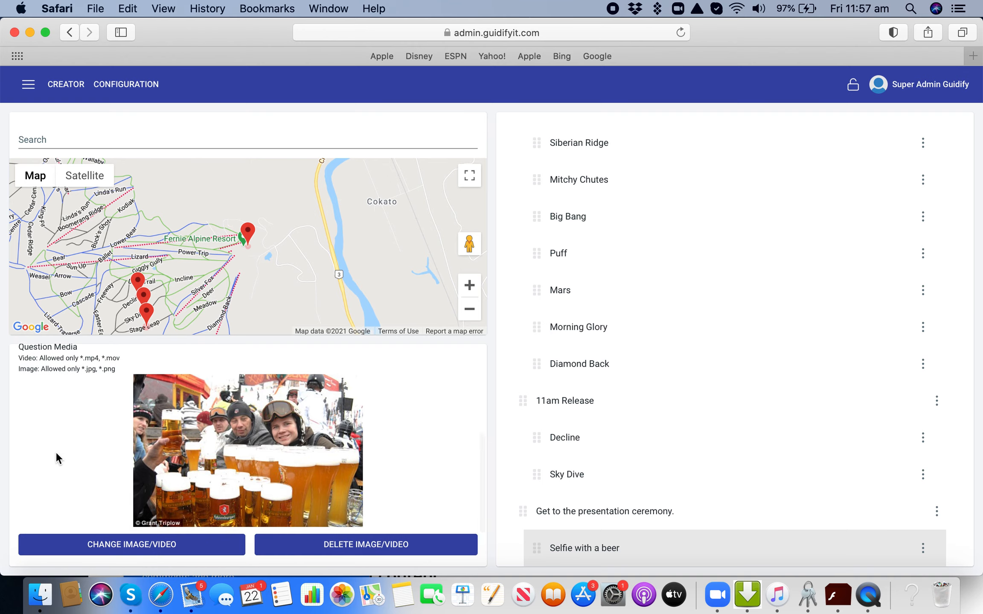
pyautogui.scroll(-3, 57, 458)
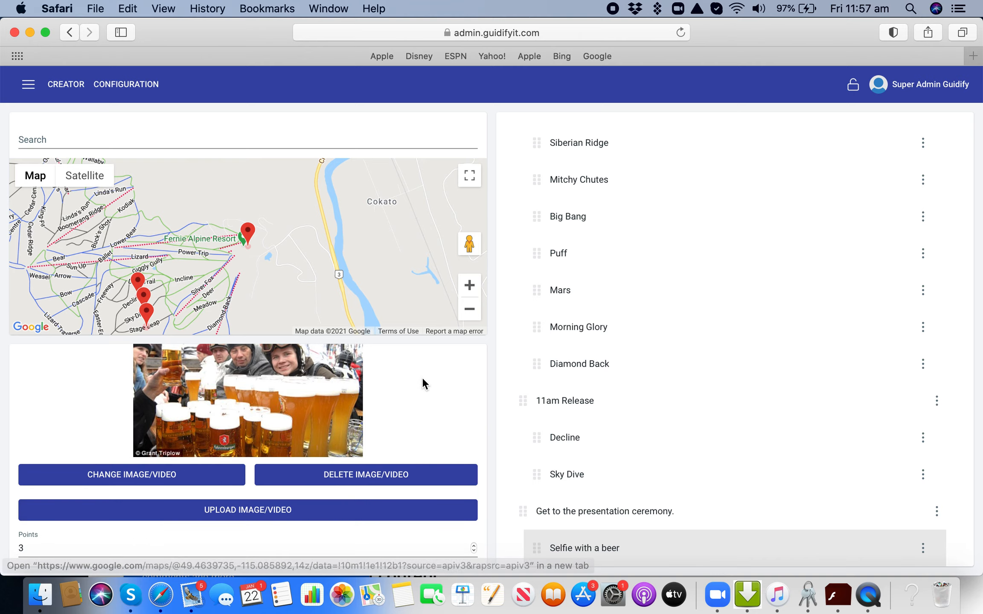
# Add a new task to the Fernie Steep and Deep Challenge game and title it "Steep and Deep".
pyautogui.scroll(2, 417, 399)
pyautogui.scroll(2, 417, 401)
pyautogui.scroll(5, 642, 302)
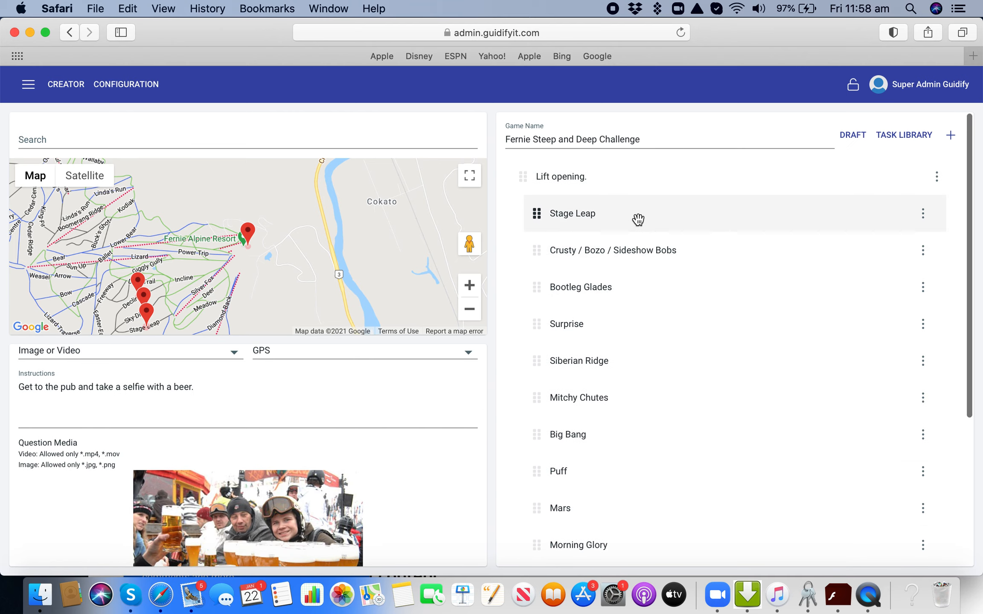
pyautogui.click(951, 135)
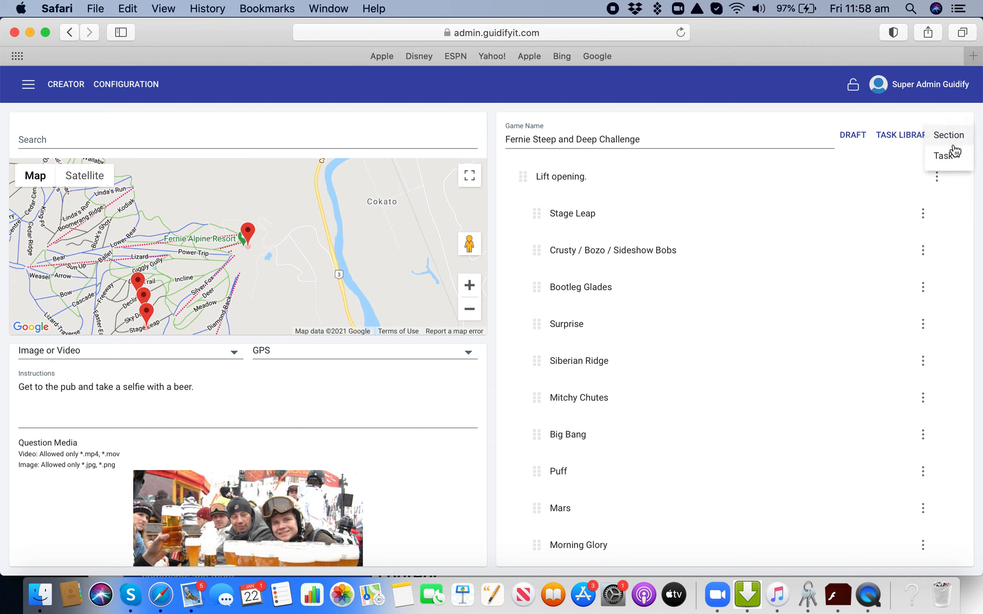
pyautogui.click(950, 159)
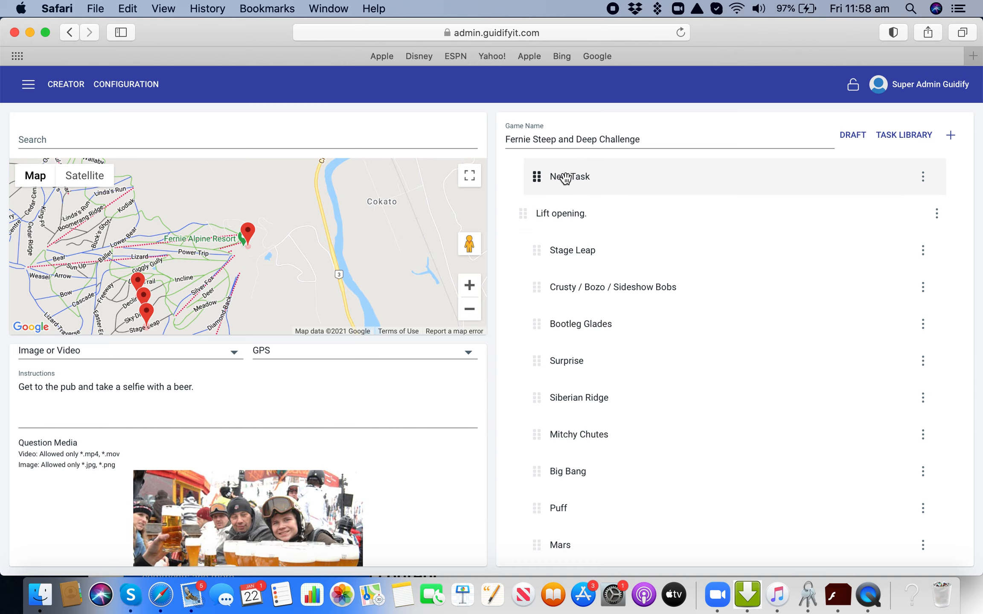
pyautogui.click(566, 177)
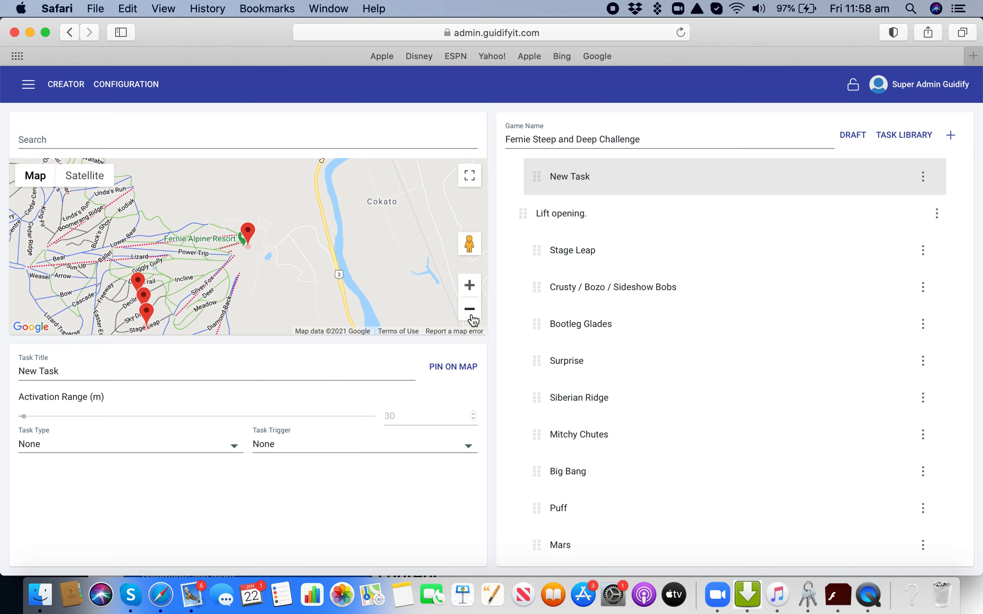
pyautogui.tripleClick(108, 369)
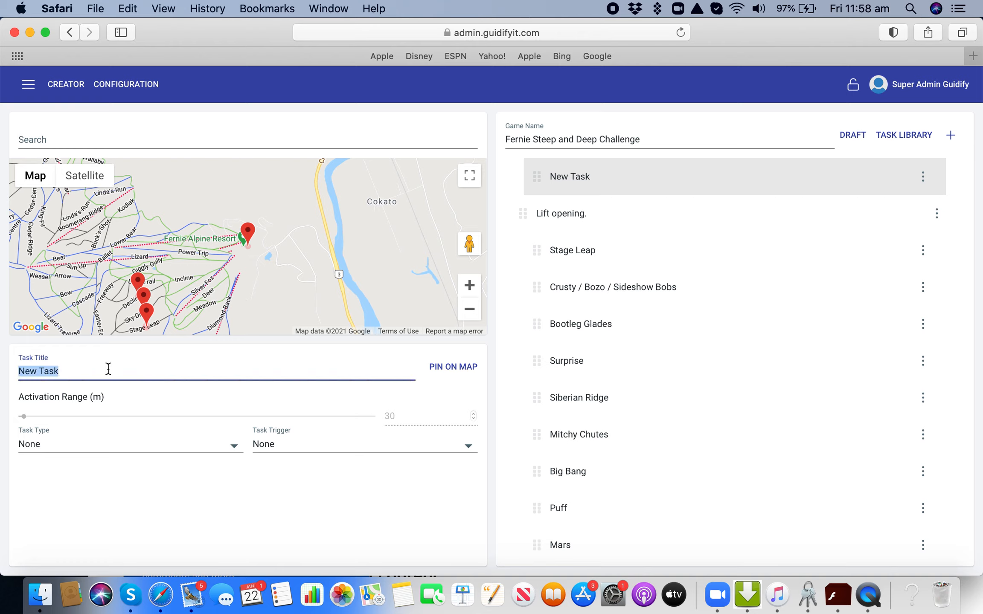
pyautogui.write('Steep and Deep')
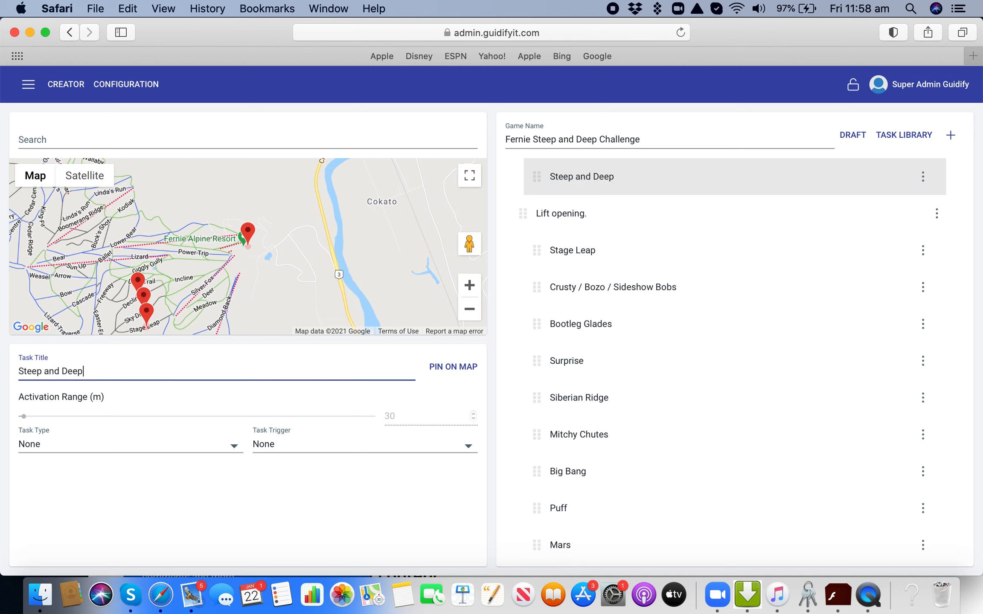
# Expand the map of the Fernie ski area to full screen and switch it to satellite imagery.
pyautogui.moveTo(296, 285); pyautogui.dragTo(384, 299)
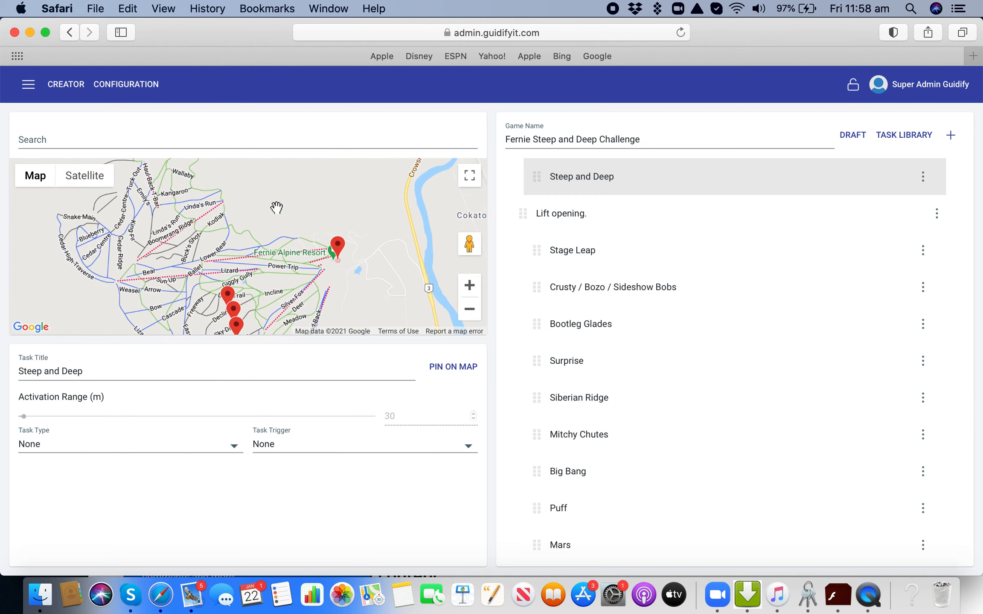
pyautogui.moveTo(276, 208)
pyautogui.mouseDown()
pyautogui.moveTo(279, 248)
pyautogui.moveTo(277, 223)
pyautogui.mouseUp()
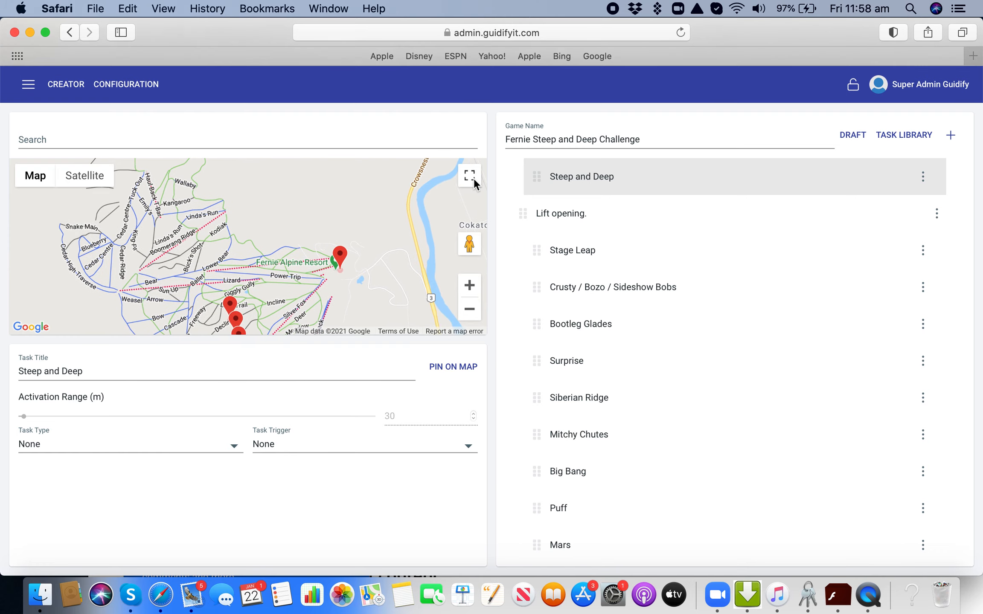
pyautogui.click(470, 176)
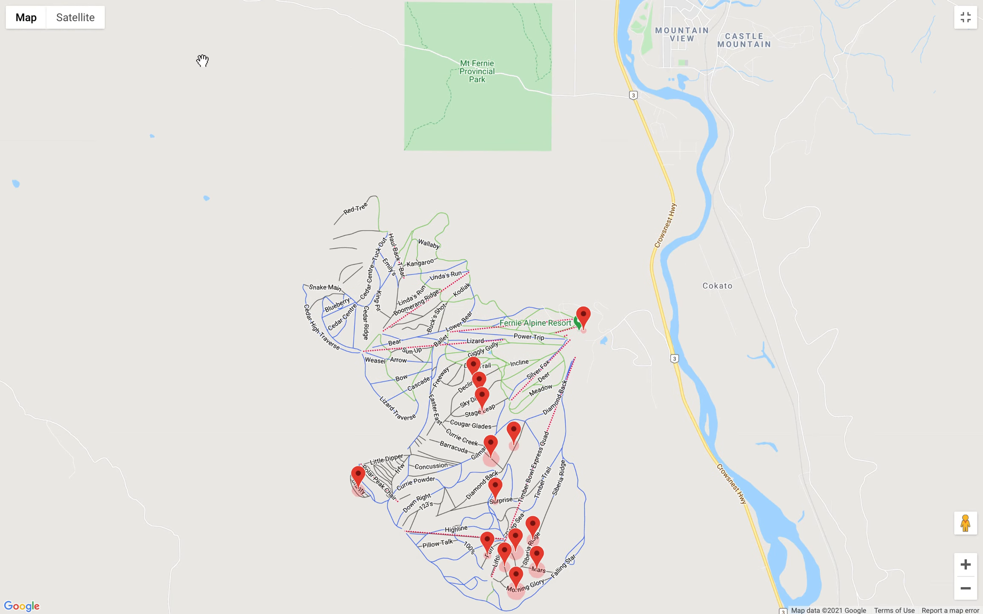
pyautogui.click(80, 21)
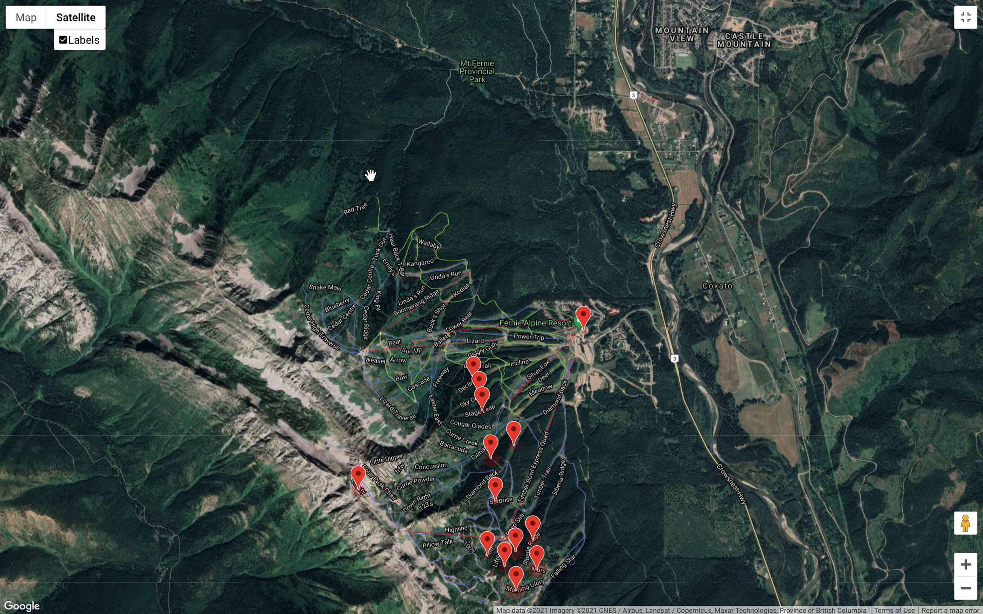
# Locate the Steep & Deep run on the satellite map, exit full screen, and pin the task at that run.
pyautogui.click(966, 564)
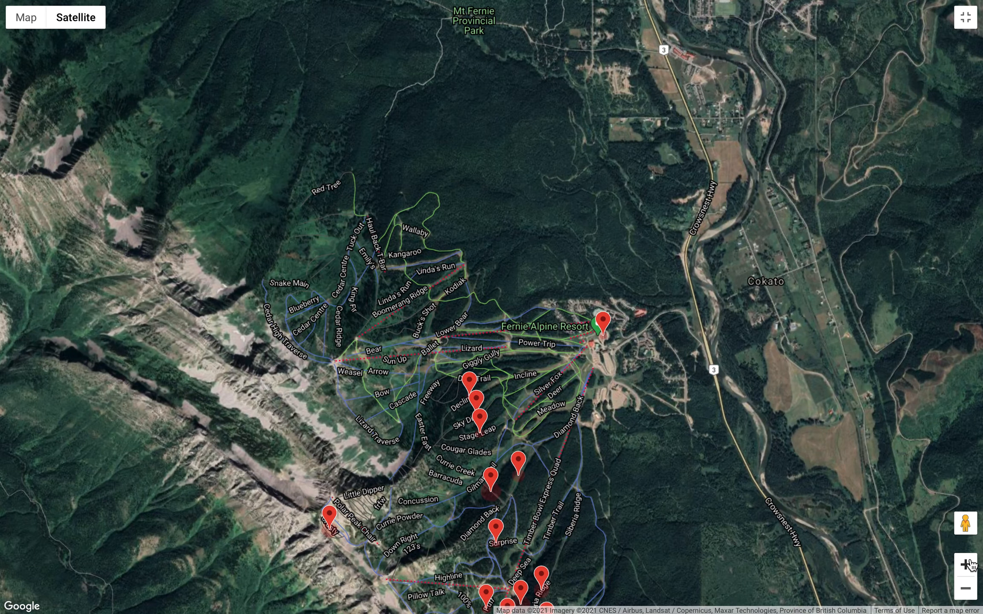
pyautogui.click(968, 565)
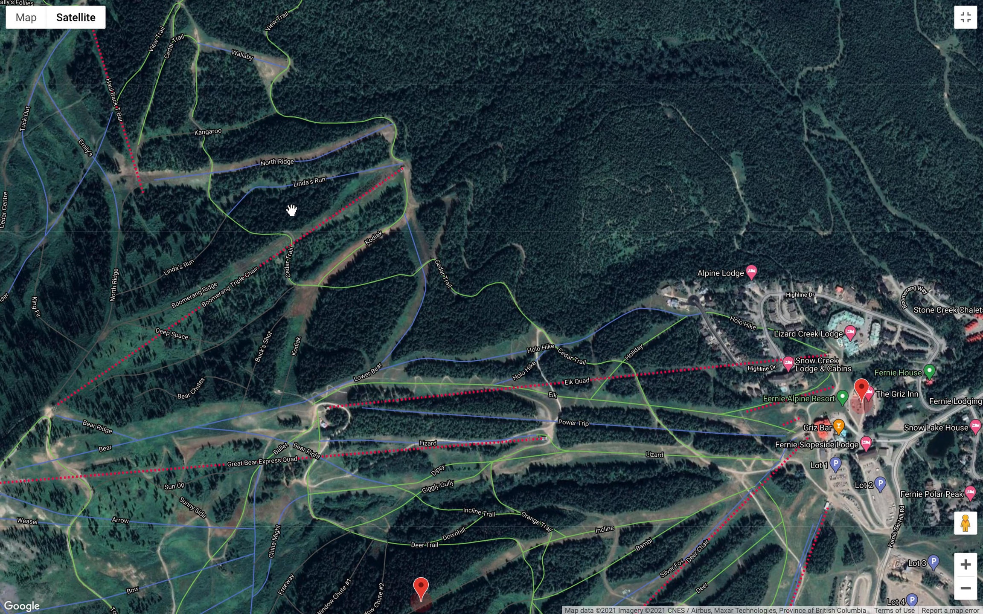
pyautogui.moveTo(289, 211); pyautogui.dragTo(494, 309)
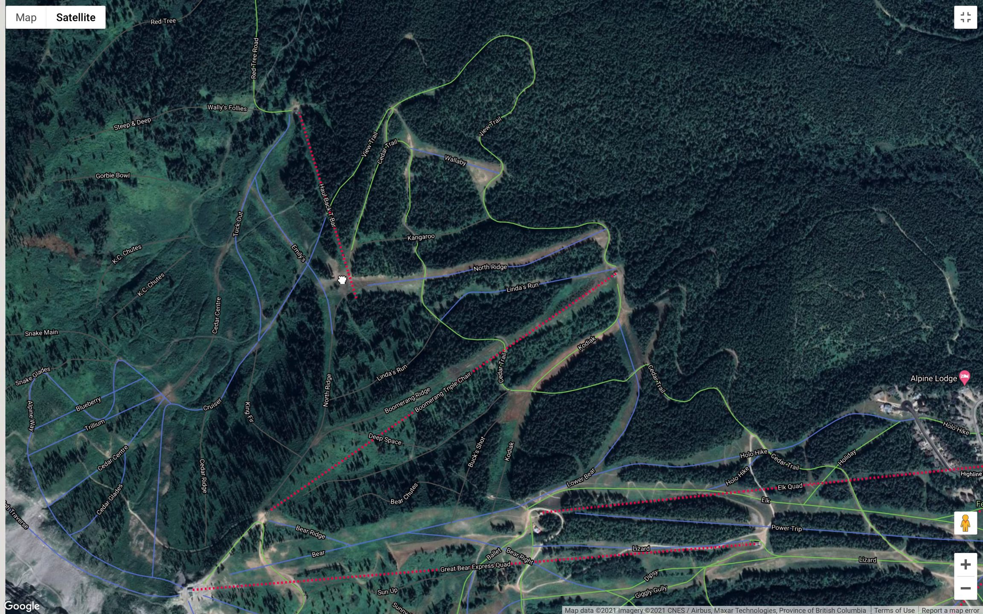
pyautogui.moveTo(342, 280); pyautogui.dragTo(401, 329)
pyautogui.moveTo(351, 296); pyautogui.dragTo(458, 363)
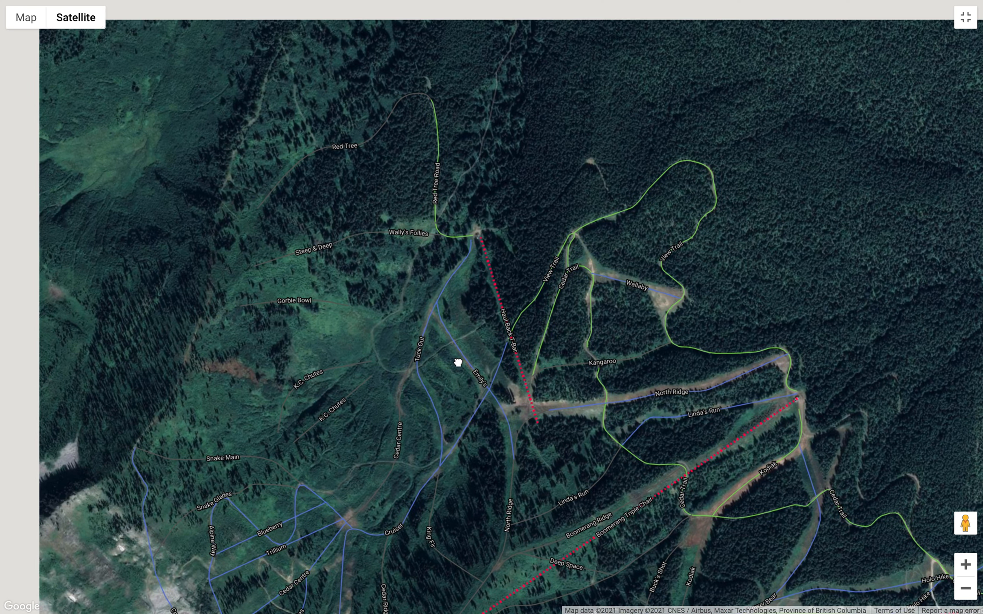
pyautogui.moveTo(504, 412); pyautogui.dragTo(588, 430)
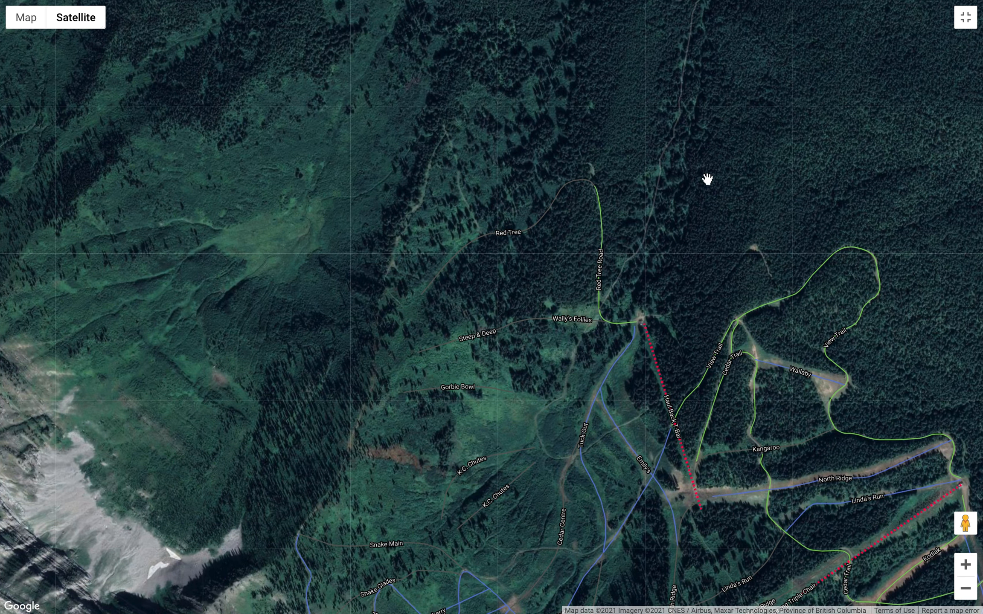
pyautogui.moveTo(978, 12)
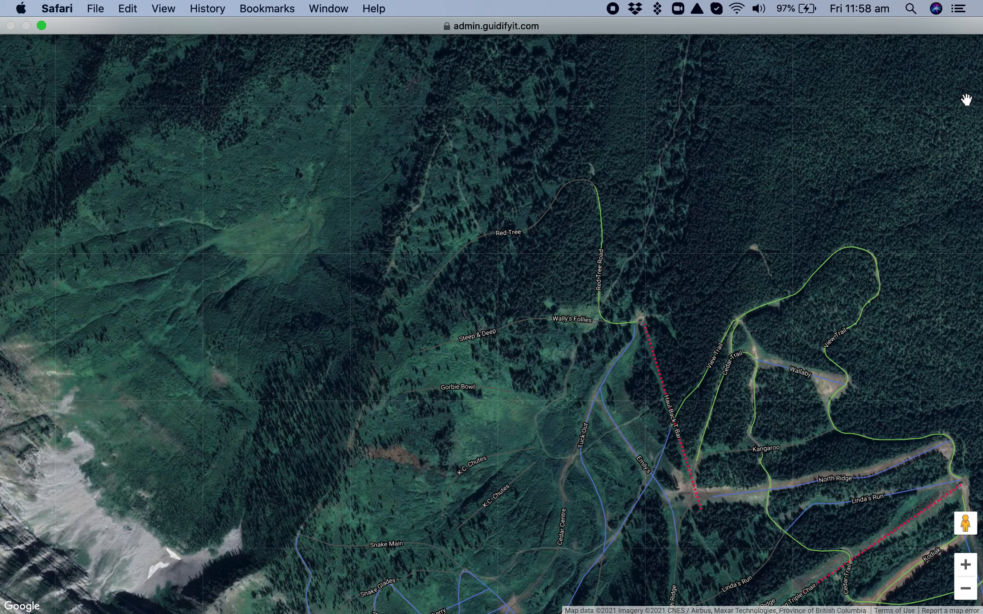
pyautogui.click(968, 27)
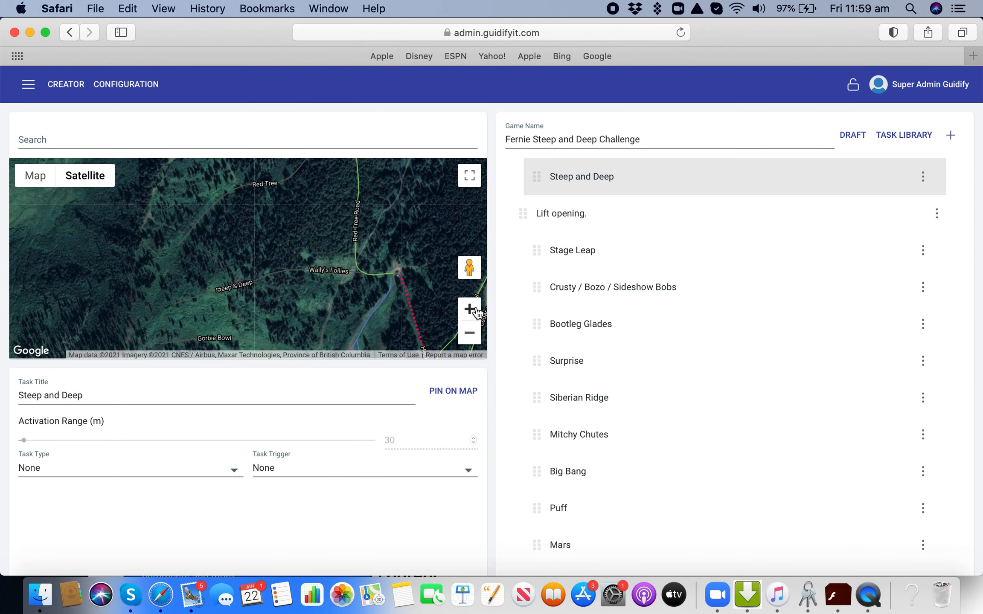
pyautogui.click(477, 315)
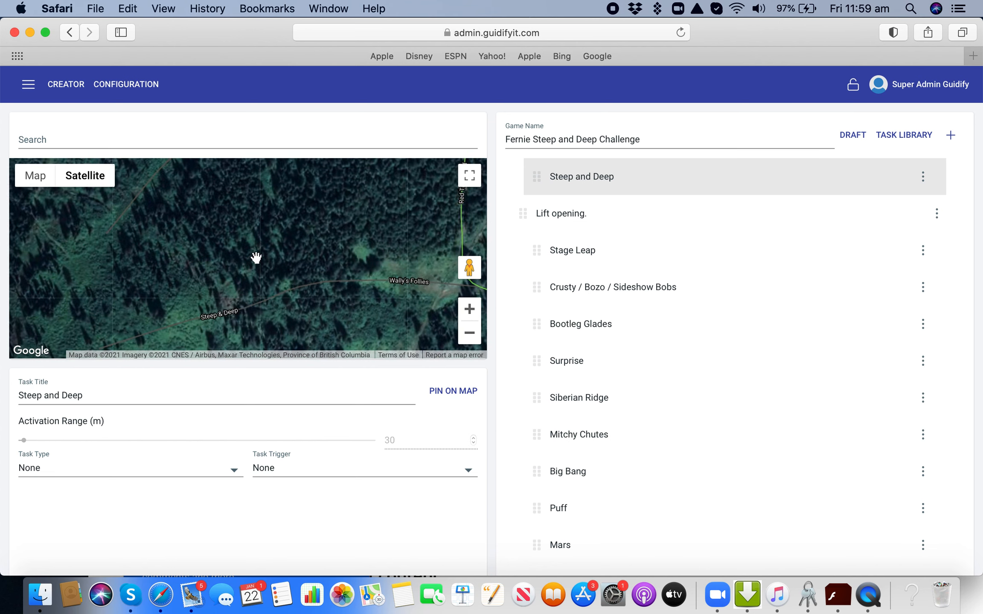
pyautogui.moveTo(252, 263); pyautogui.dragTo(291, 222)
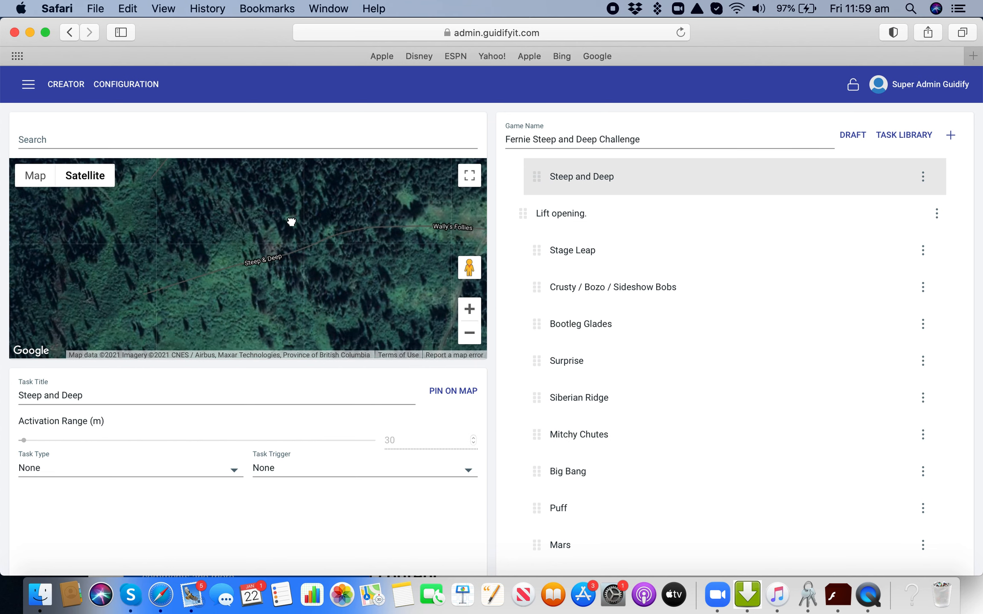
pyautogui.click(450, 393)
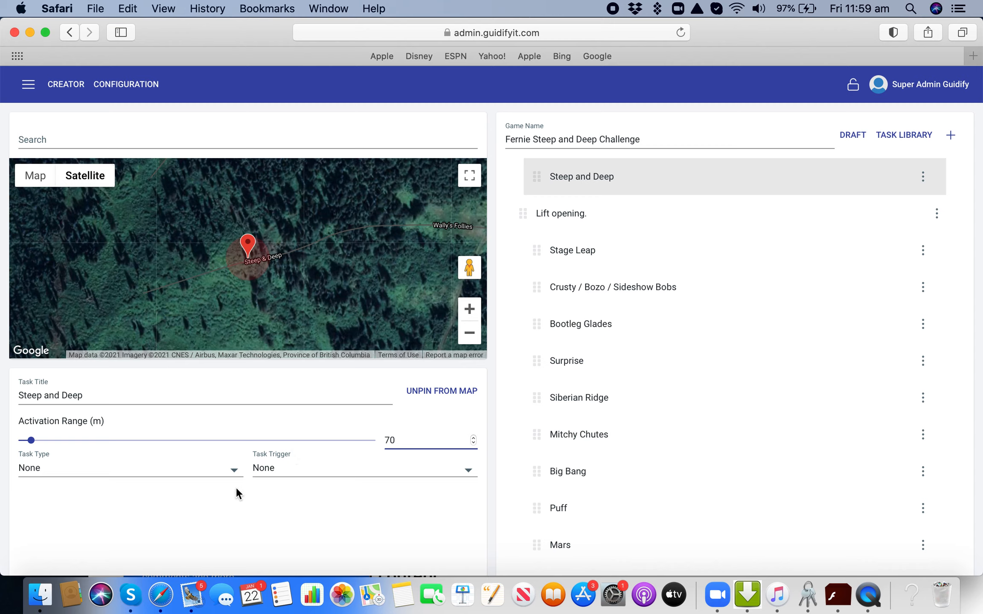
# Set the Steep and Deep task's activation range to 136 m.
pyautogui.click(36, 441)
pyautogui.moveTo(37, 440); pyautogui.dragTo(37, 440)
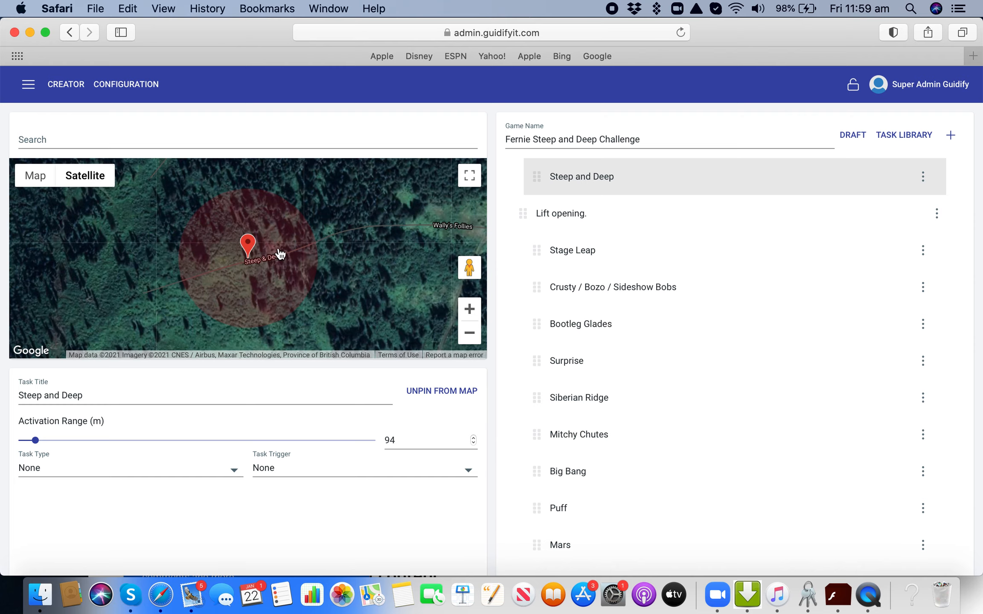
pyautogui.moveTo(275, 256); pyautogui.dragTo(265, 254)
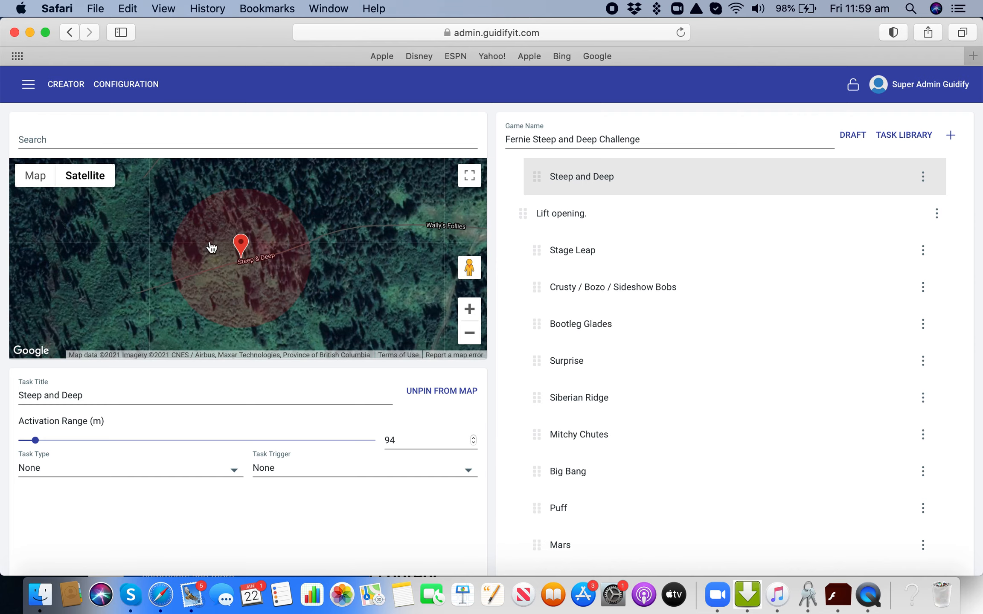
pyautogui.click(413, 441)
pyautogui.press('BackSpace')
pyautogui.press('BackSpace')
pyautogui.click(274, 516)
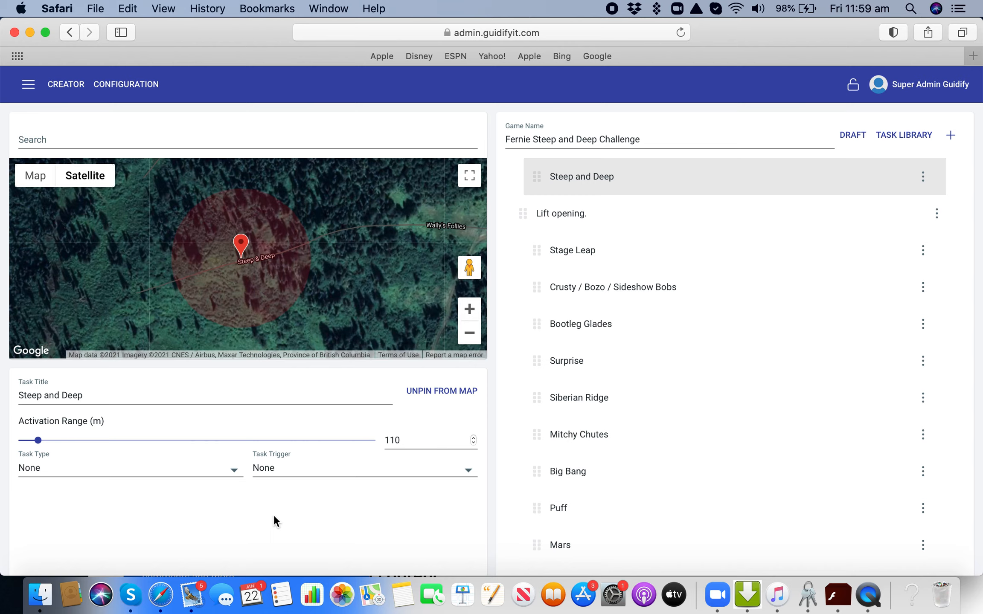
pyautogui.click(60, 440)
pyautogui.moveTo(60, 442); pyautogui.dragTo(43, 441)
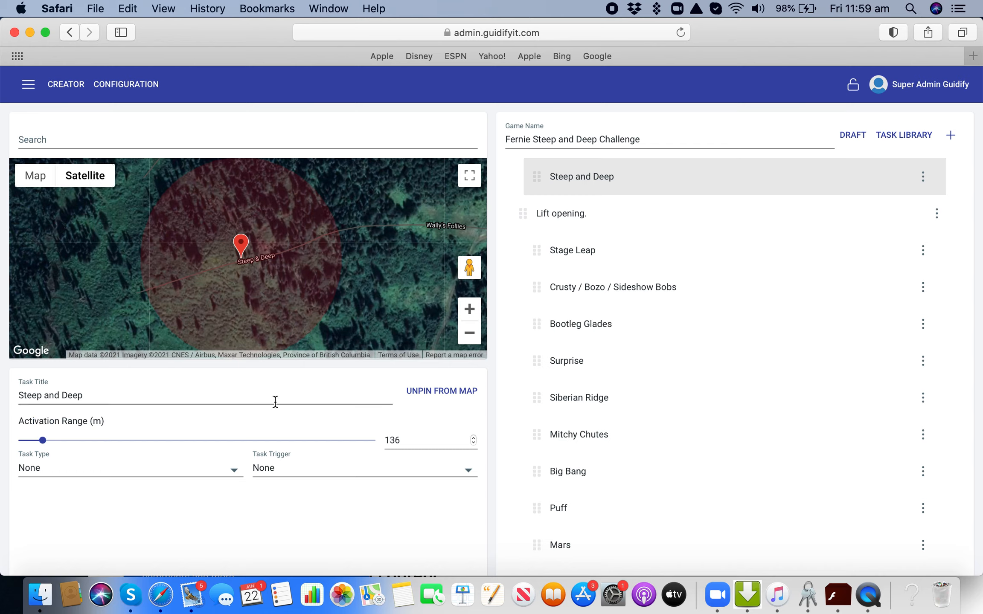
# Set the Steep and Deep task's type to Passthroughs and its trigger to GPS.
pyautogui.click(236, 472)
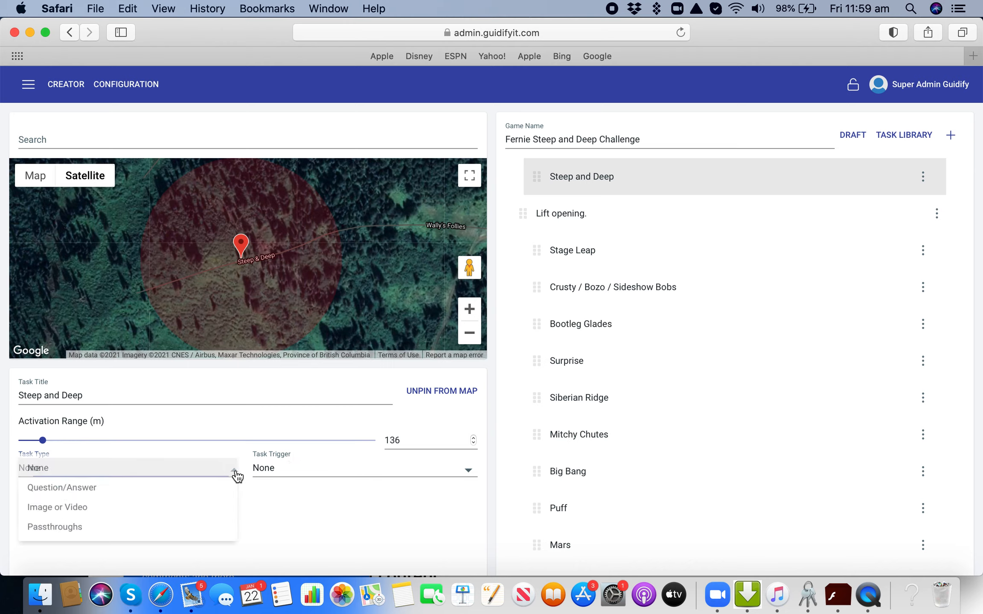
pyautogui.click(96, 533)
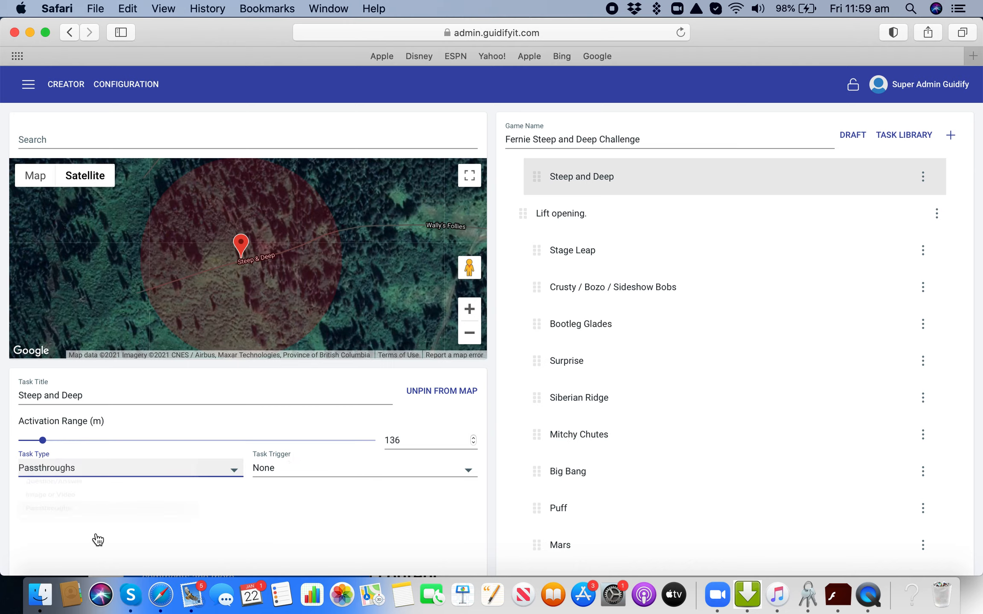
pyautogui.click(469, 470)
pyautogui.click(350, 512)
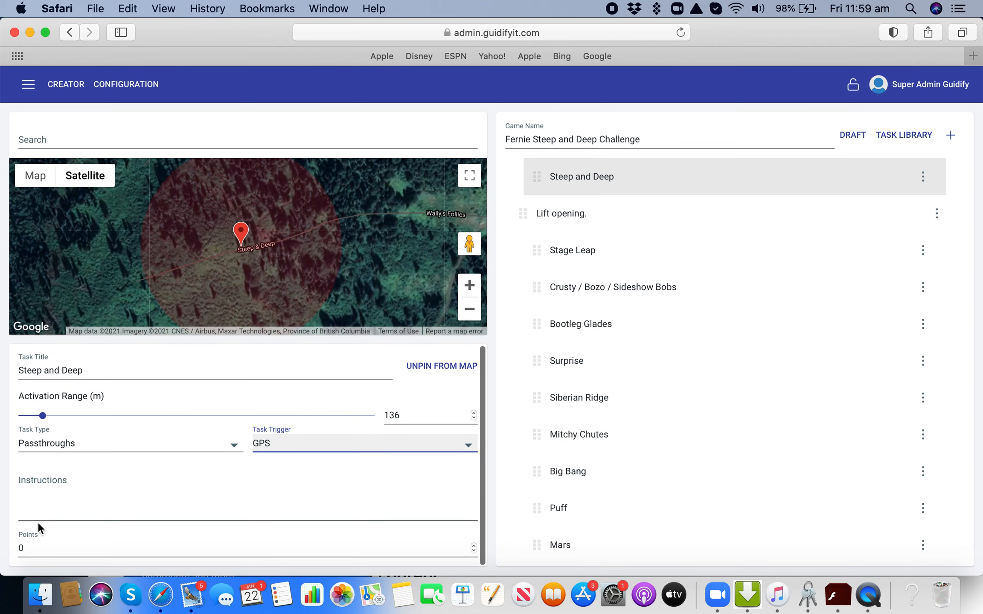
# Set the task's points to 1 and move it into the "Lift opening." section, directly above Stage Leap.
pyautogui.click(34, 546)
pyautogui.press('BackSpace')
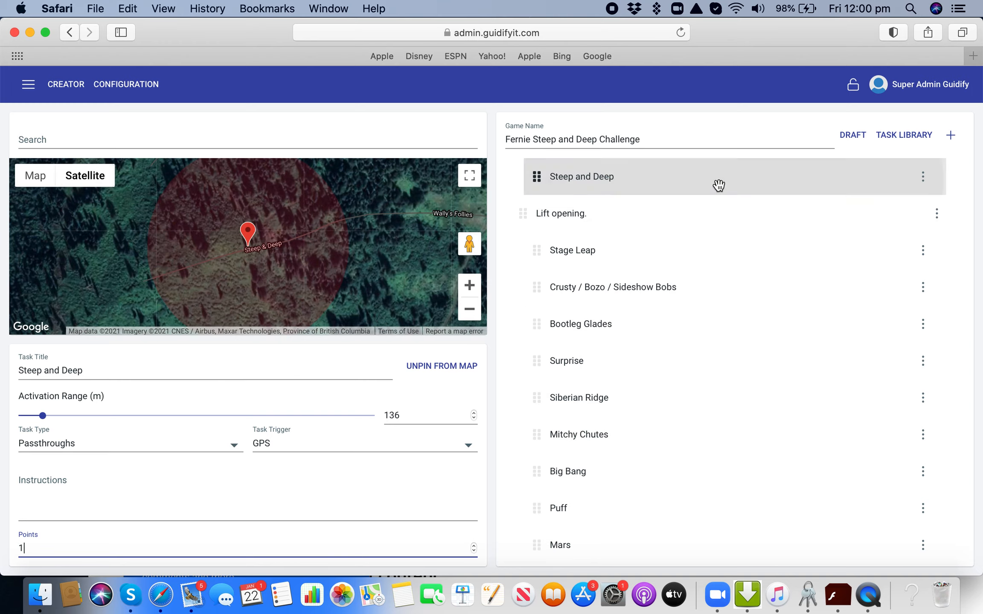
pyautogui.moveTo(718, 184); pyautogui.dragTo(716, 256)
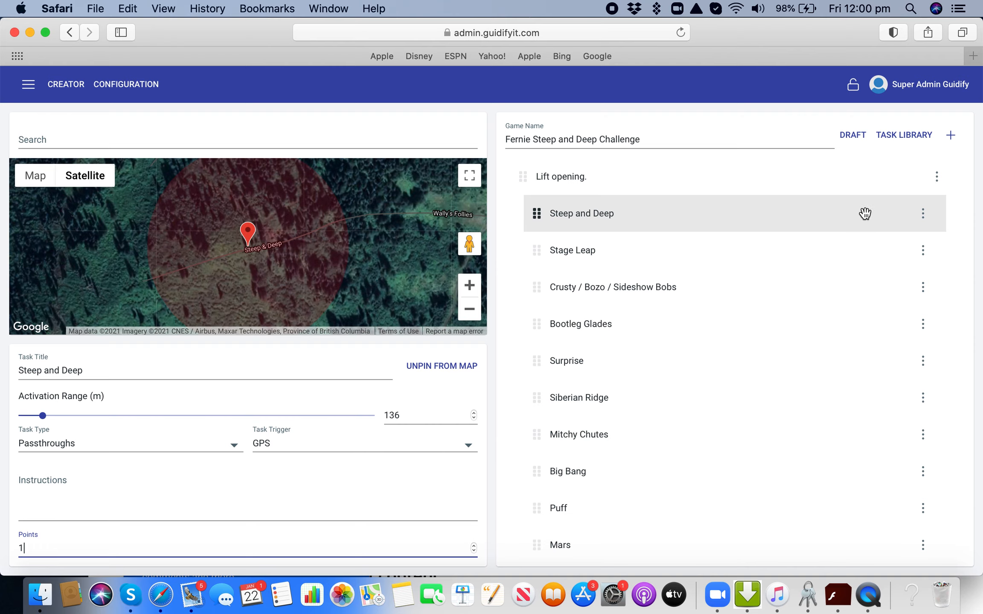
pyautogui.moveTo(412, 253); pyautogui.dragTo(232, 265)
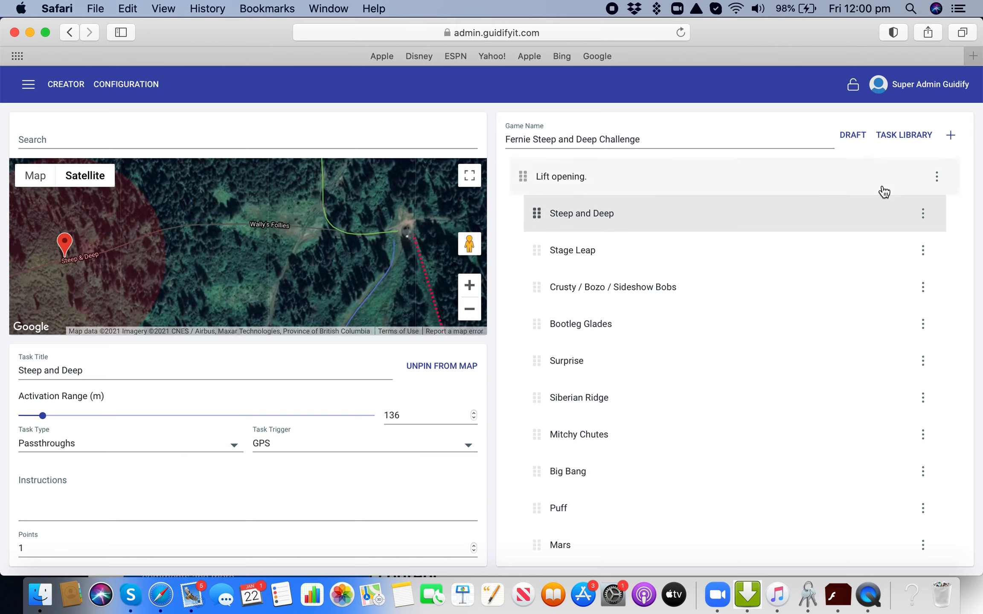
# Add a task from the global Passthrough template and title it "Wally's Follies".
pyautogui.click(905, 135)
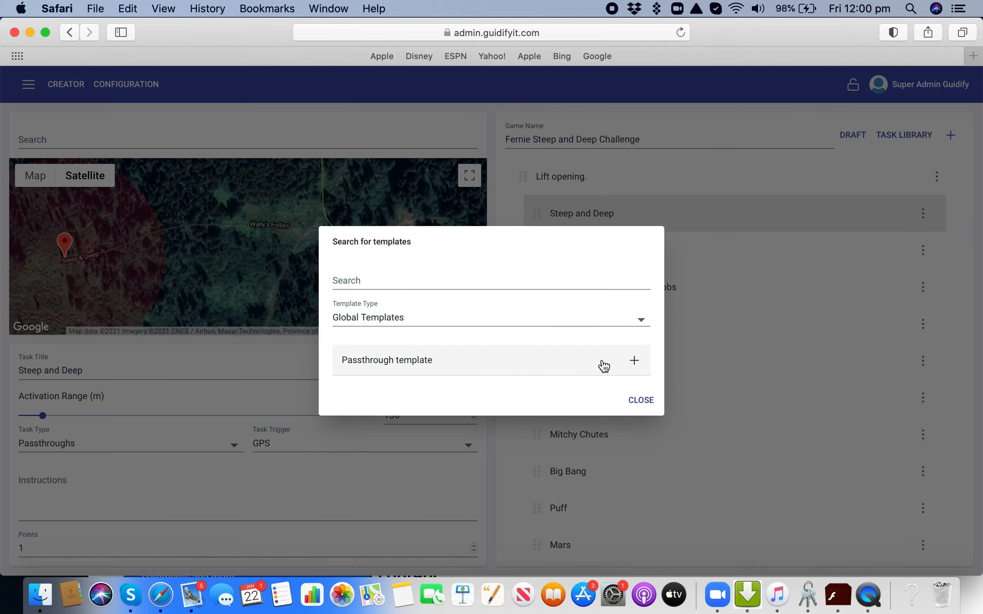
pyautogui.click(634, 361)
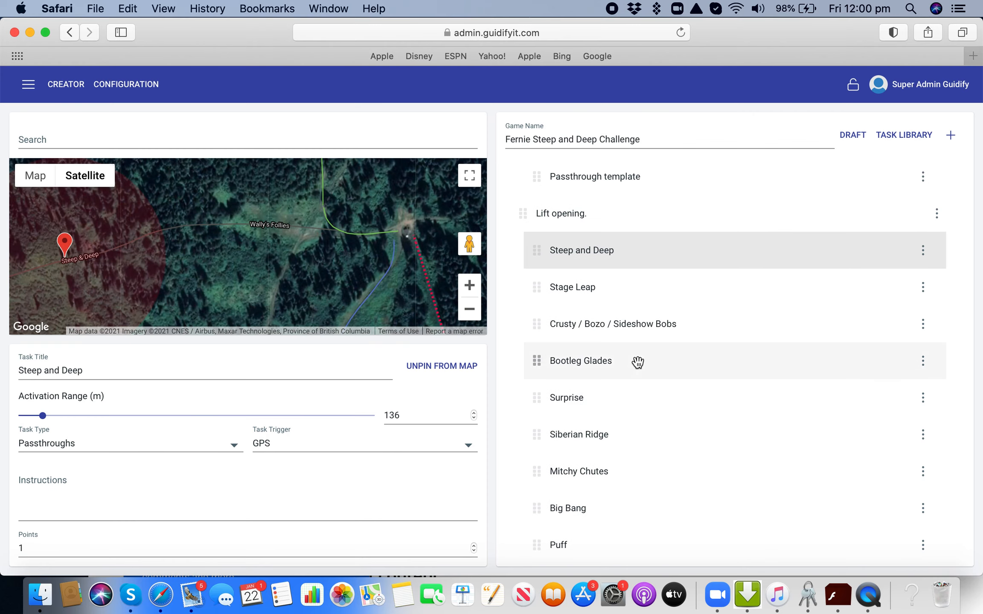
pyautogui.click(616, 177)
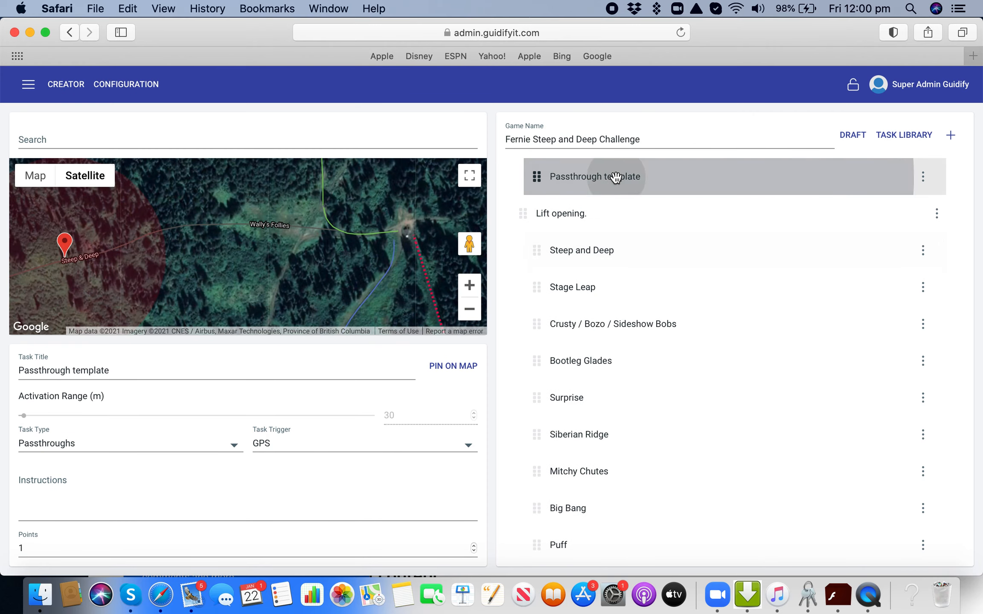
pyautogui.click(138, 366)
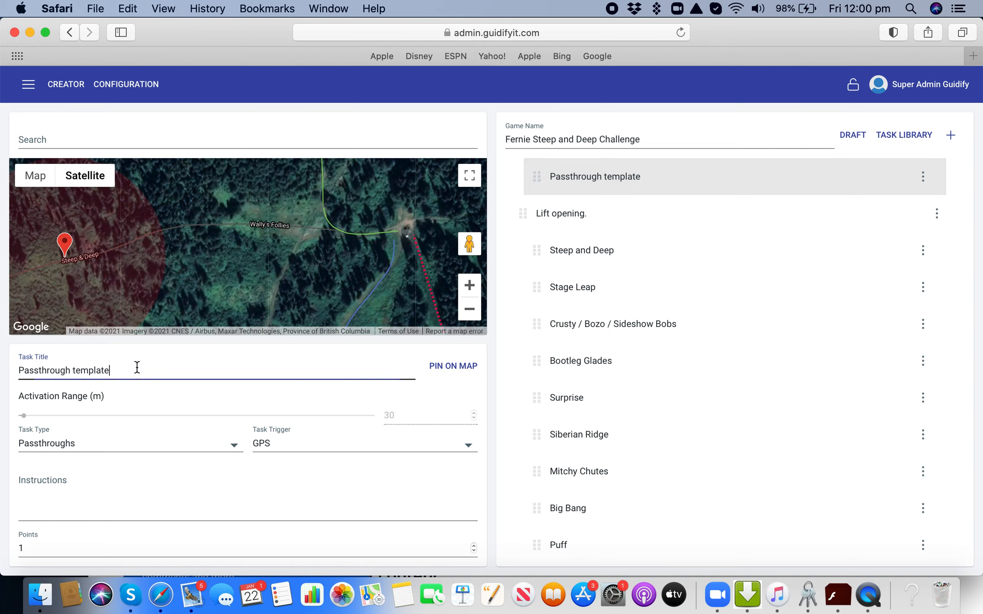
pyautogui.press('super+a')
pyautogui.write('W')
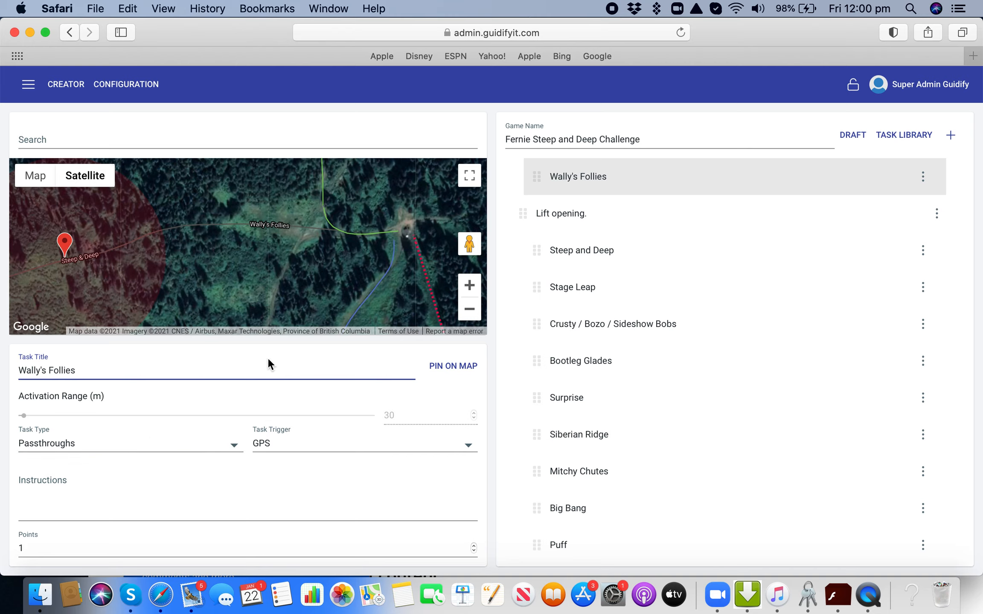
# Pin the Wally's Follies task at the Wally's Follies run on the map and set its activation range to 45 m.
pyautogui.click(465, 367)
pyautogui.moveTo(248, 230); pyautogui.dragTo(265, 208)
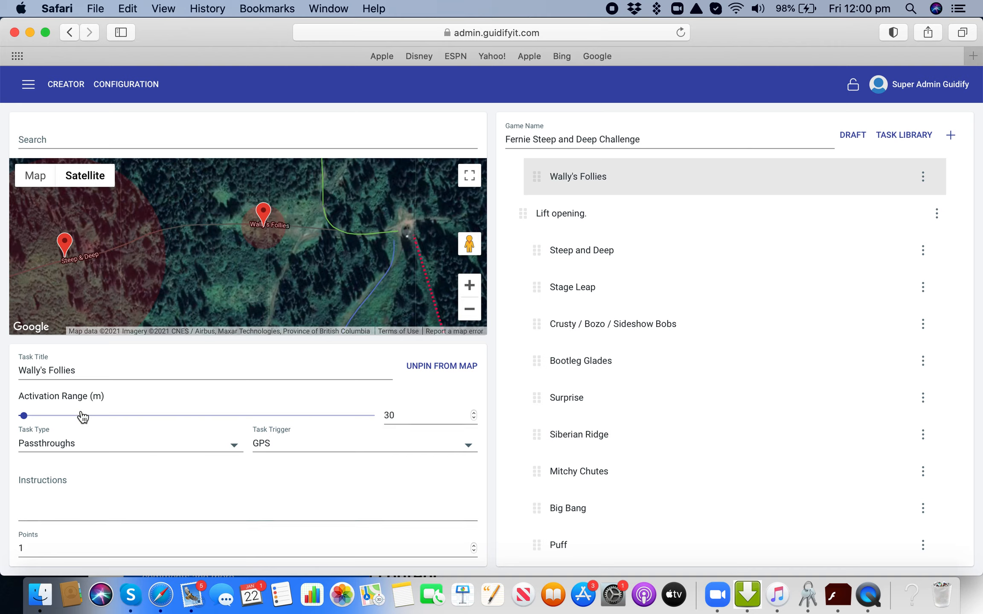
pyautogui.moveTo(23, 416); pyautogui.dragTo(27, 423)
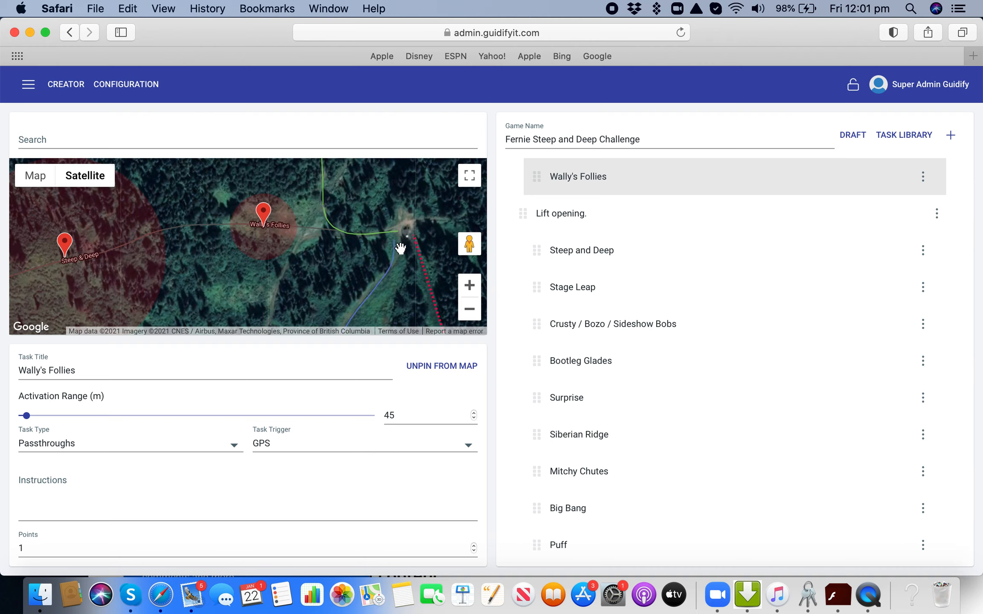
# Move the Wally's Follies task into the "Lift opening." section, directly above Steep and Deep.
pyautogui.moveTo(441, 273); pyautogui.dragTo(328, 185)
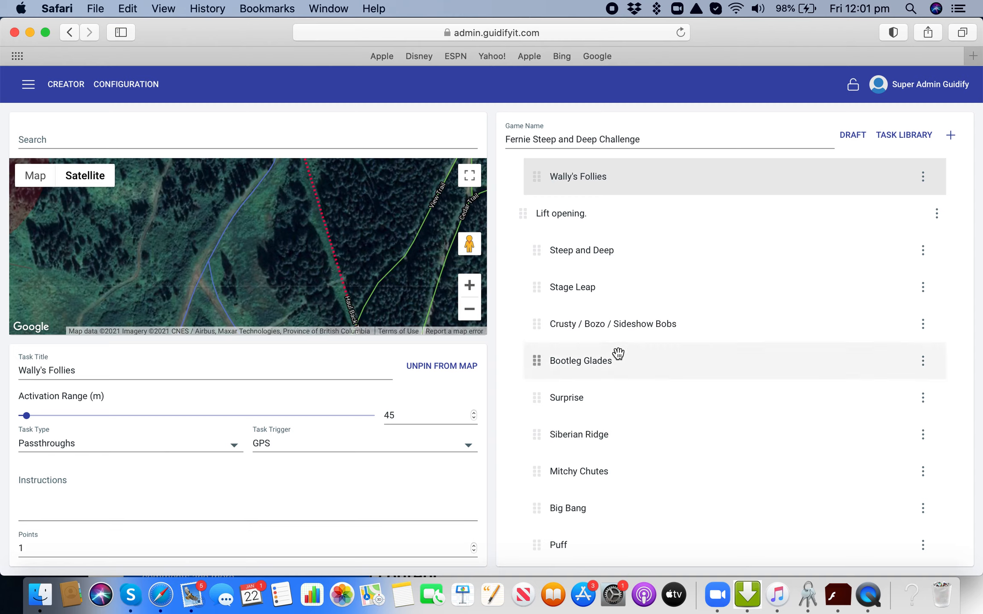
pyautogui.moveTo(736, 182); pyautogui.dragTo(738, 255)
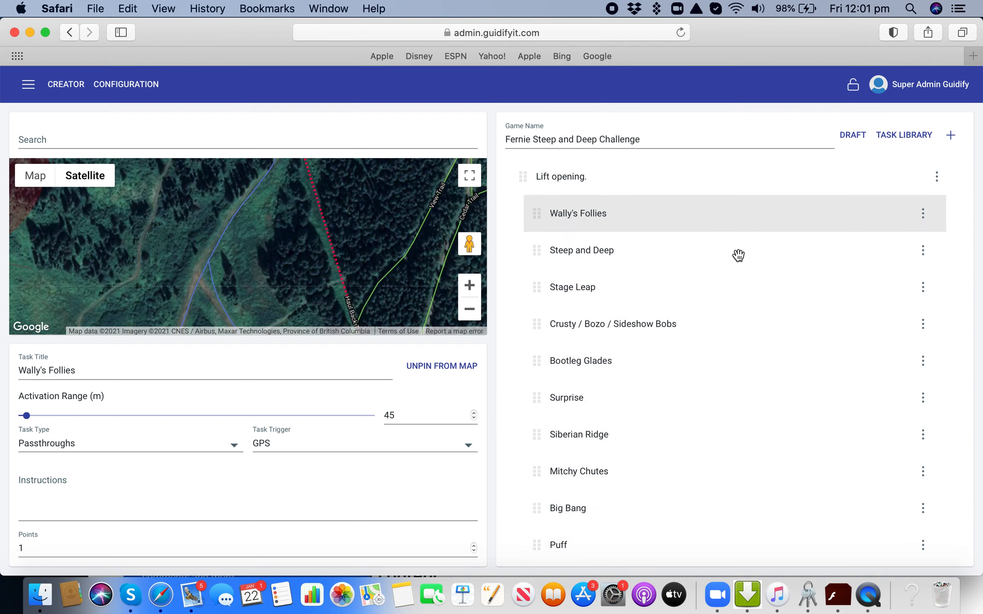
# Review the game's full task list and change the game's status from draft to Publish.
pyautogui.scroll(-5, 739, 256)
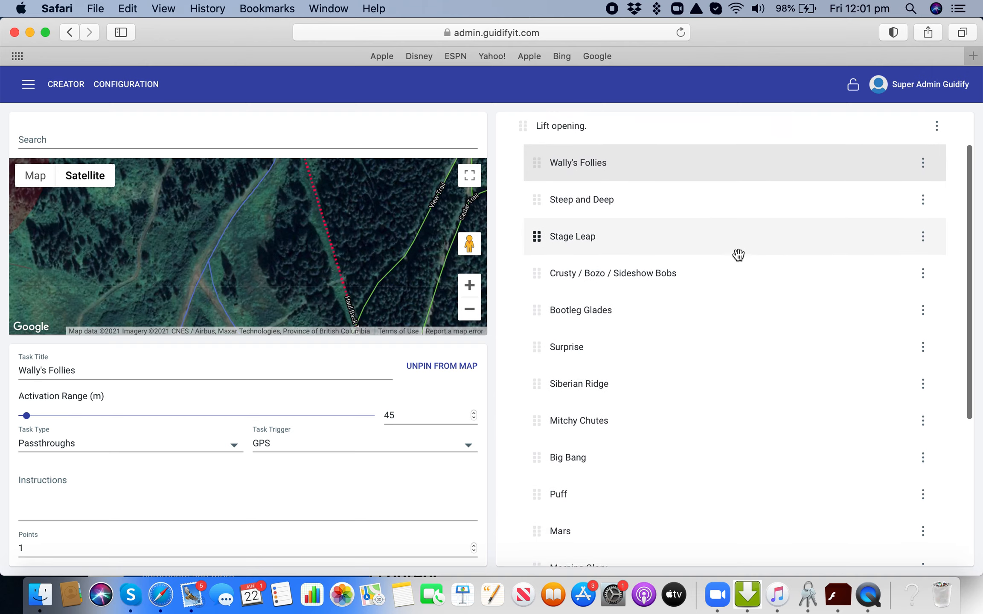
pyautogui.scroll(-8, 739, 255)
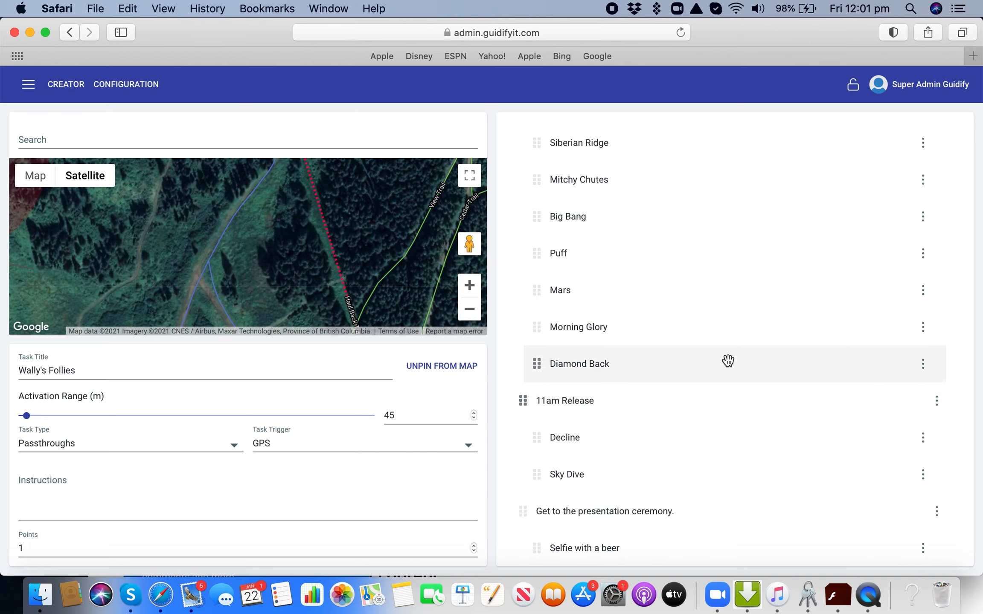
pyautogui.scroll(12, 729, 360)
pyautogui.scroll(1, 728, 361)
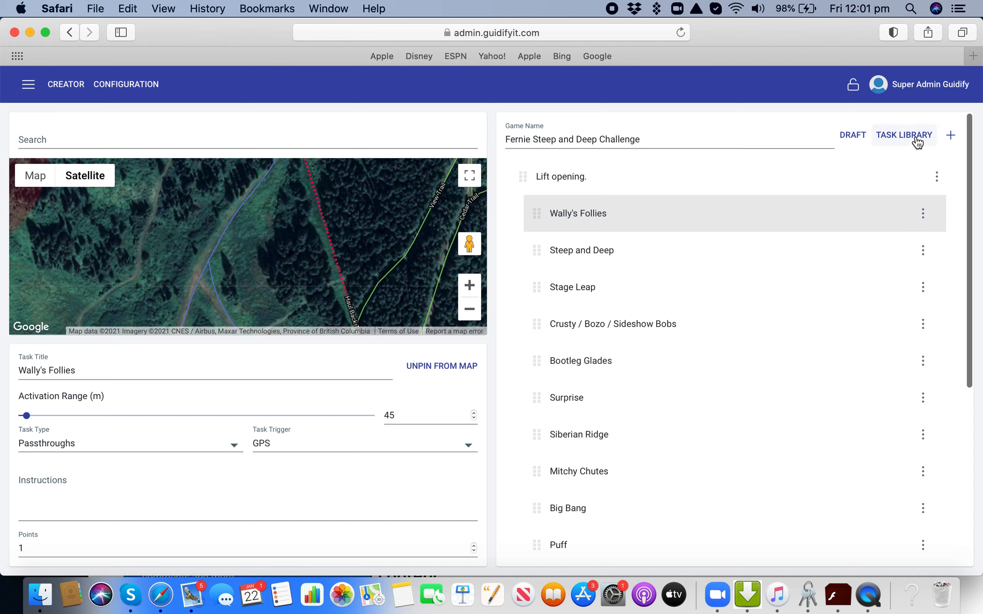
pyautogui.click(859, 141)
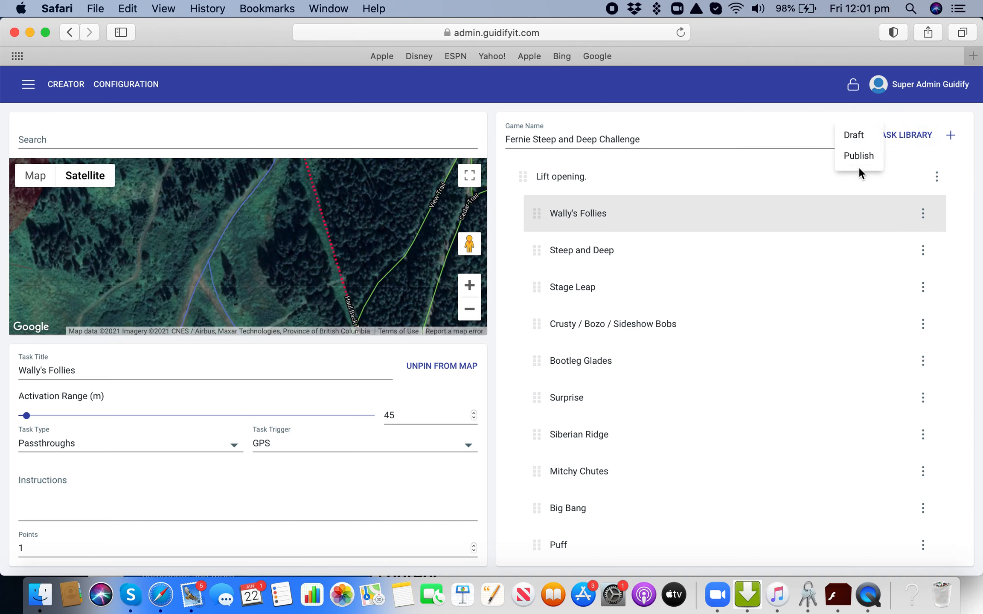
pyautogui.click(860, 164)
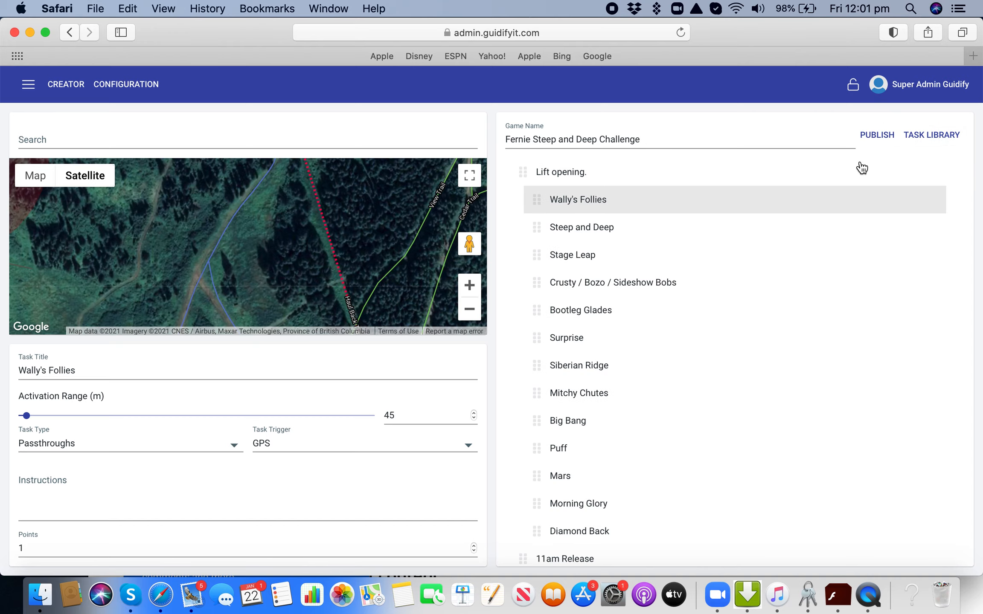